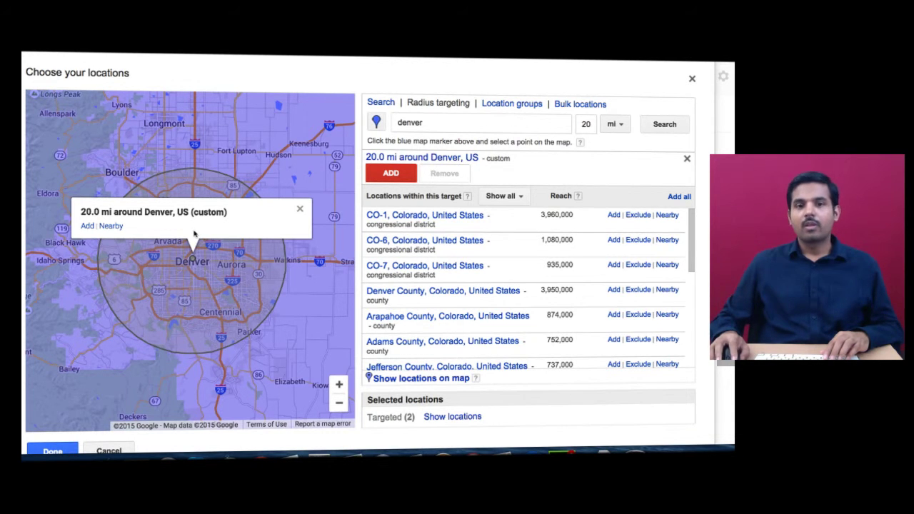
- Clear the Denver location search and switch the location chooser to bulk location entry
click(564, 123)
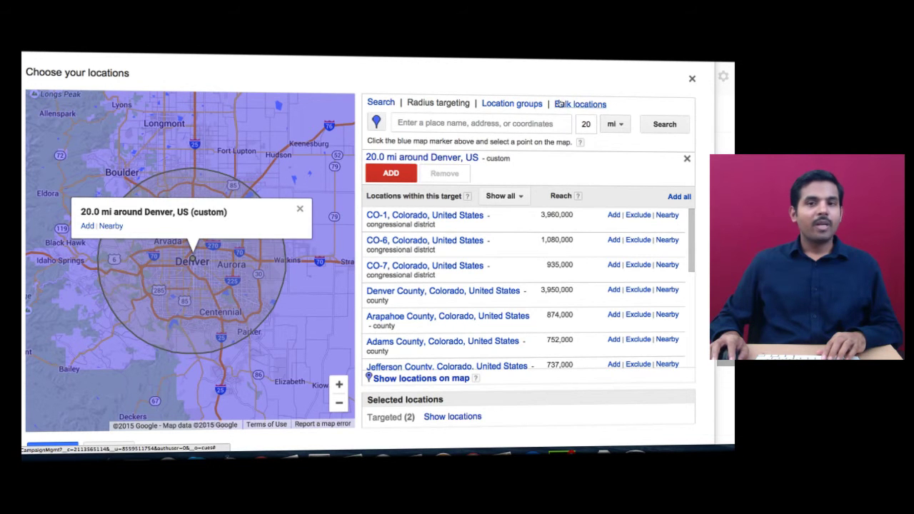
click(560, 105)
click(511, 200)
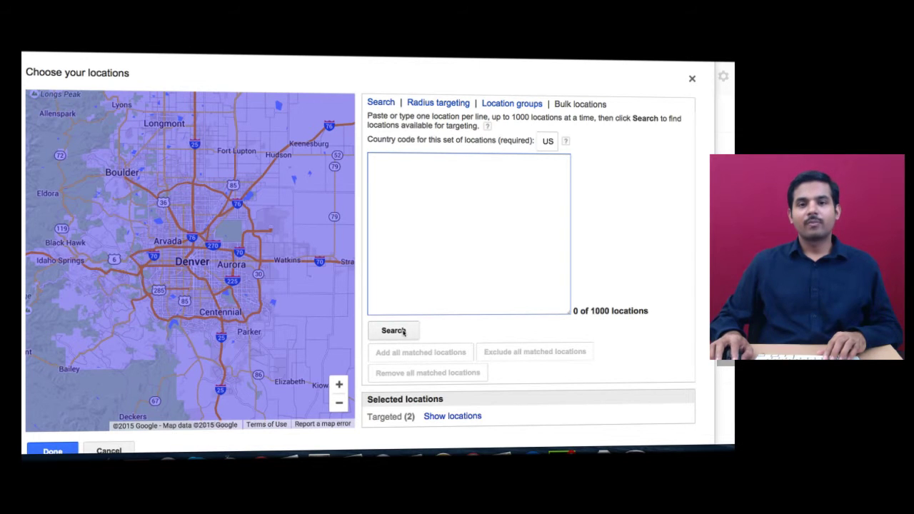
scroll(403, 343, down, 1)
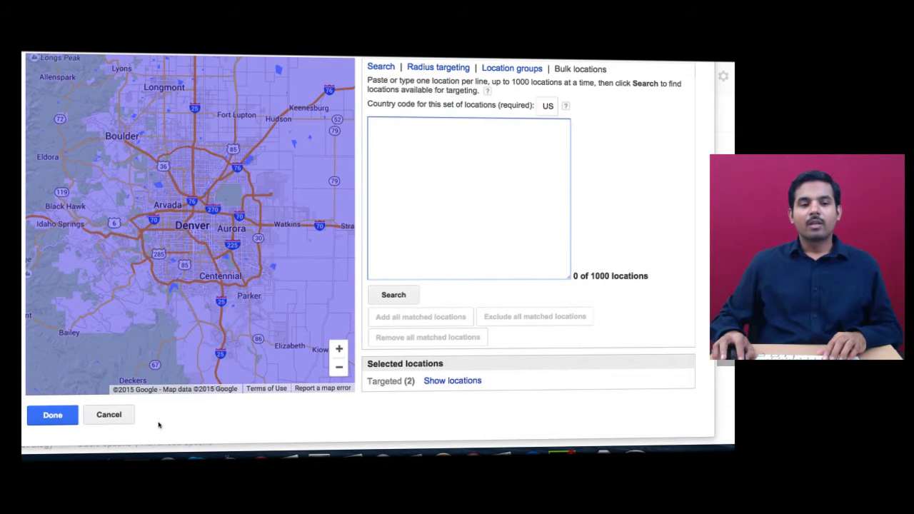
- Cancel the location chooser and expand Location options (advanced) to show the Target and Exclude settings
click(108, 416)
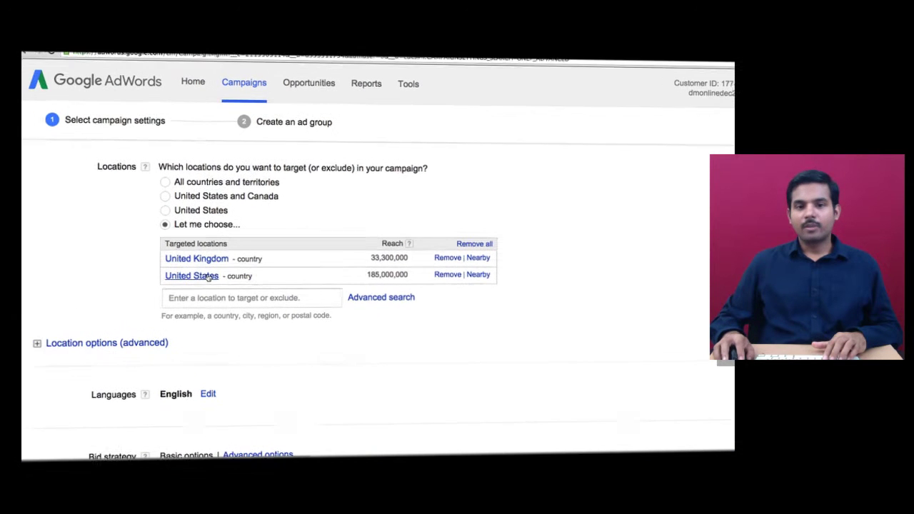
scroll(278, 332, down, 2)
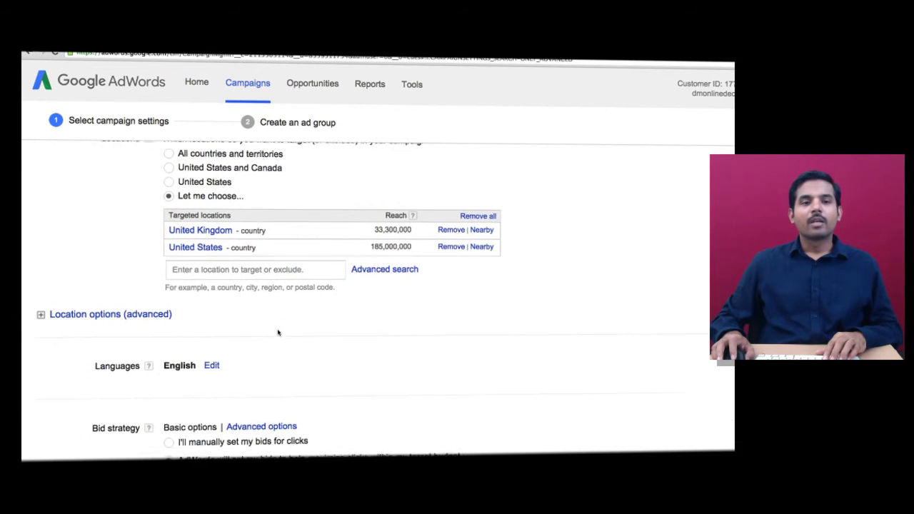
scroll(278, 332, down, 2)
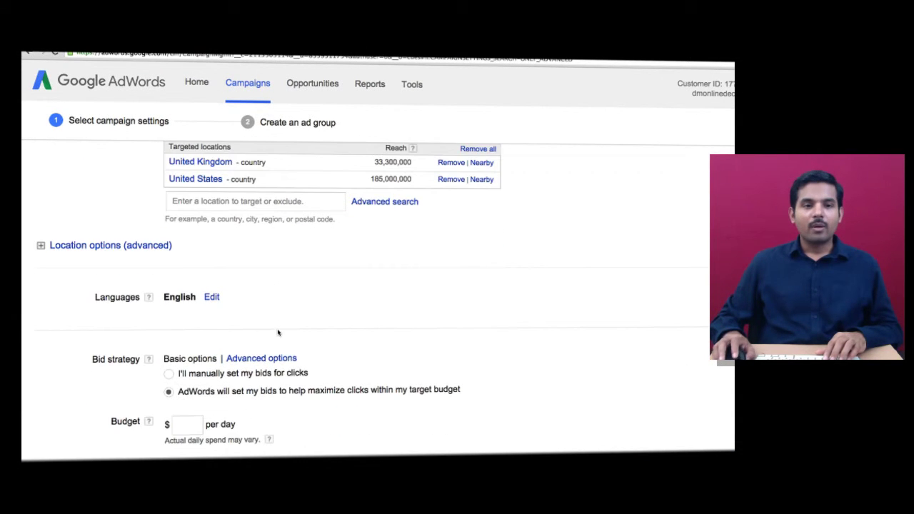
click(35, 245)
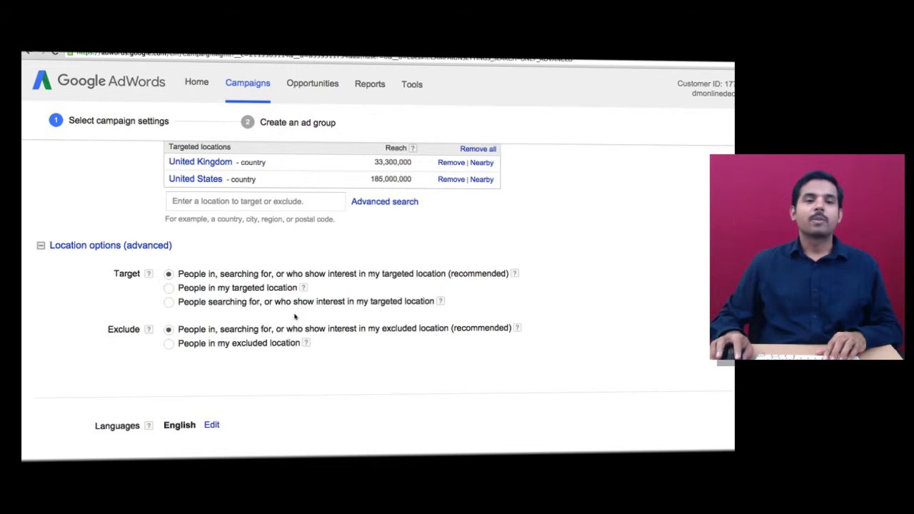
scroll(294, 317, down, 1)
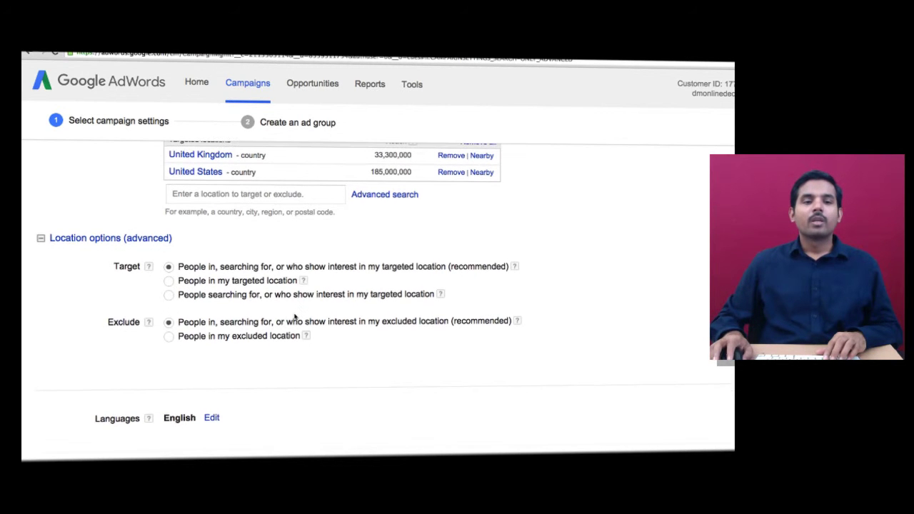
double_click(465, 266)
double_click(482, 321)
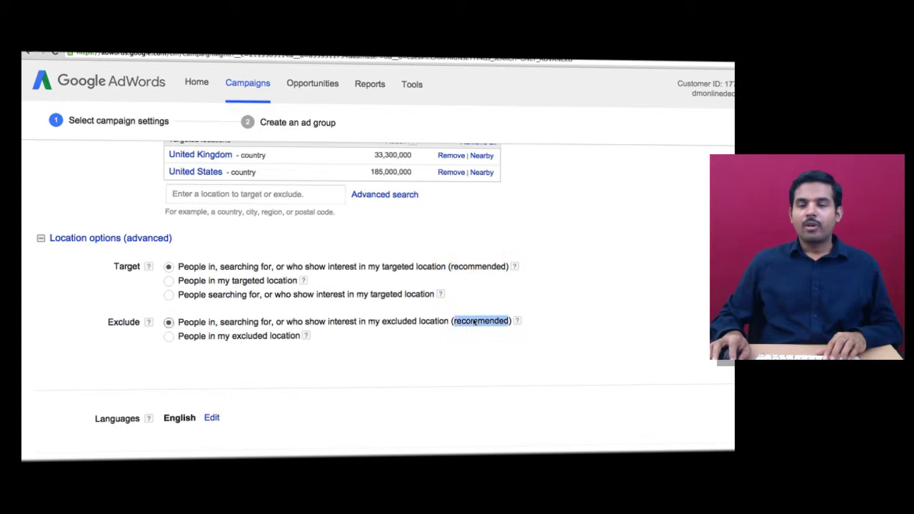
click(481, 343)
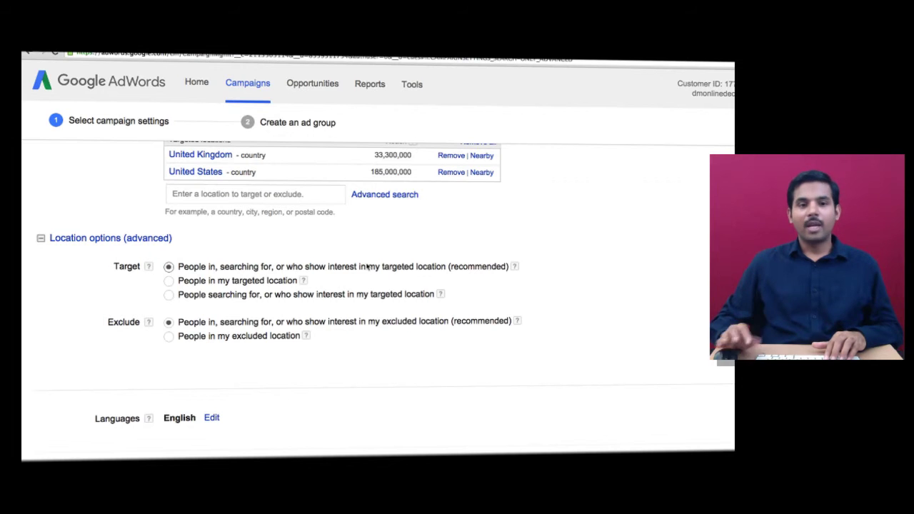
double_click(123, 322)
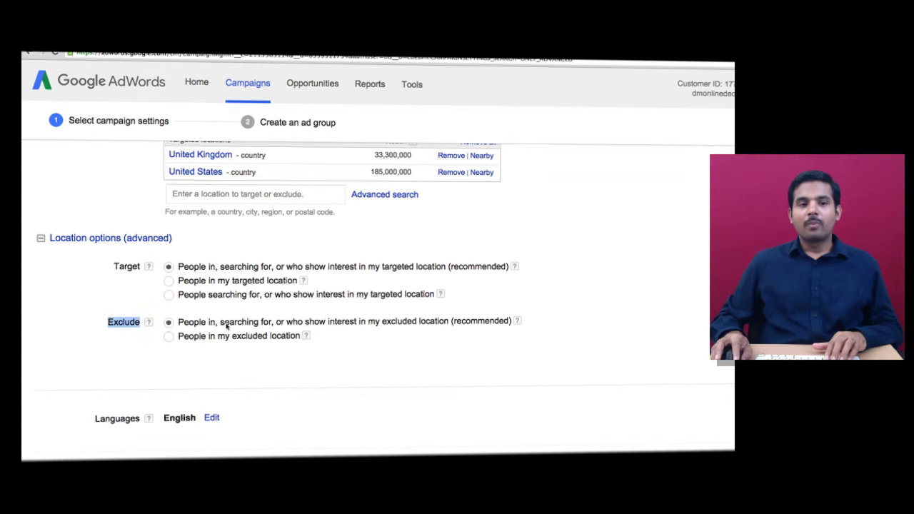
click(196, 324)
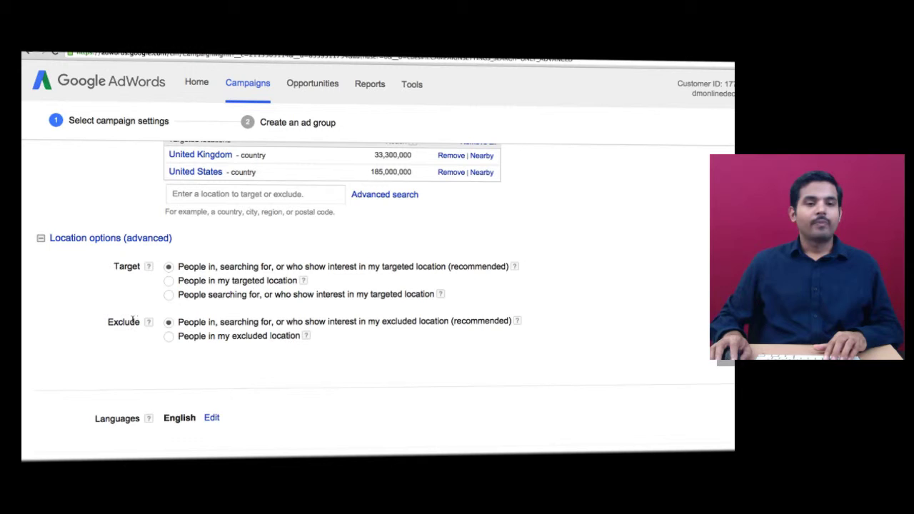
click(169, 281)
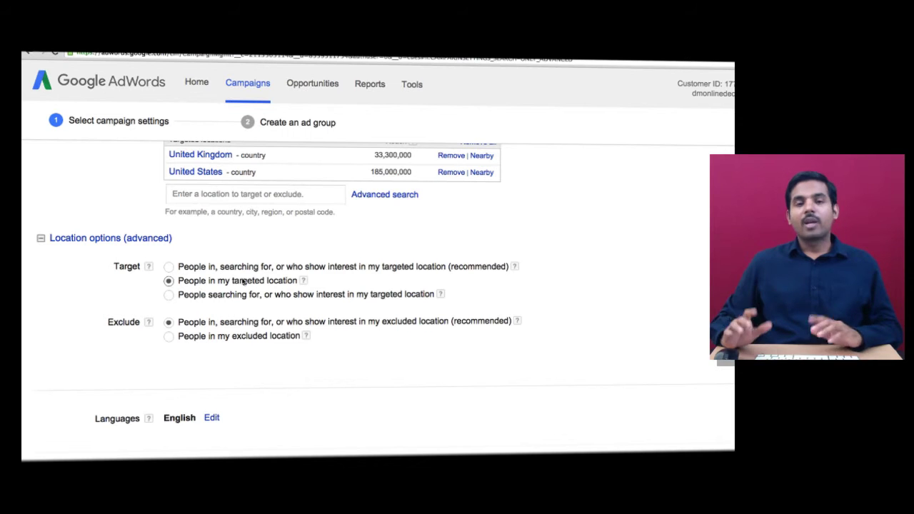
click(169, 296)
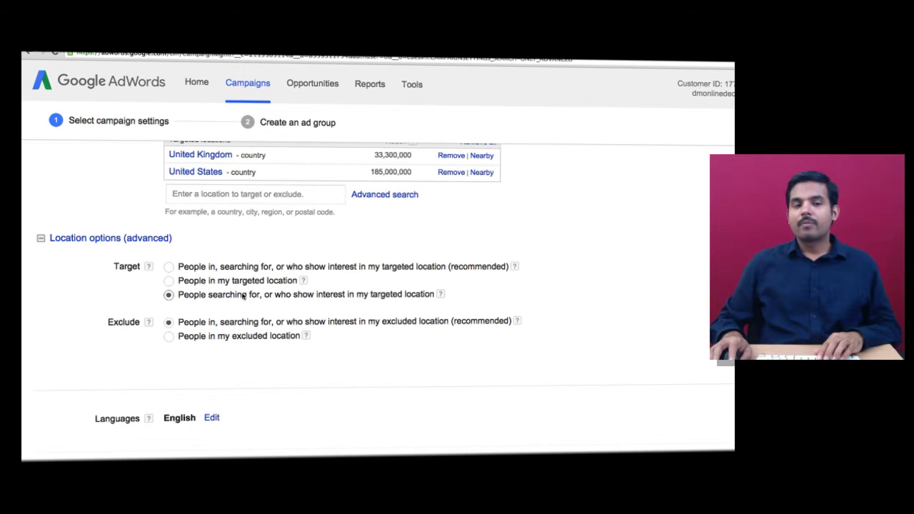
click(191, 336)
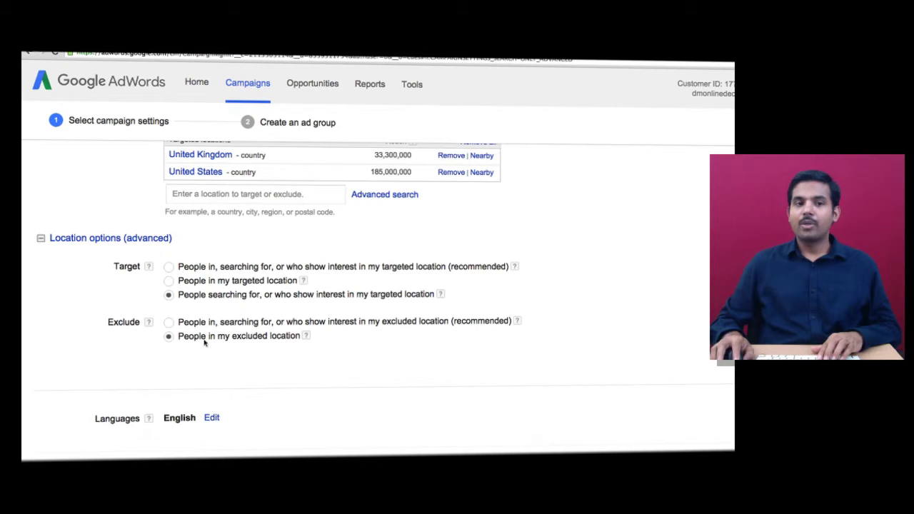
click(168, 267)
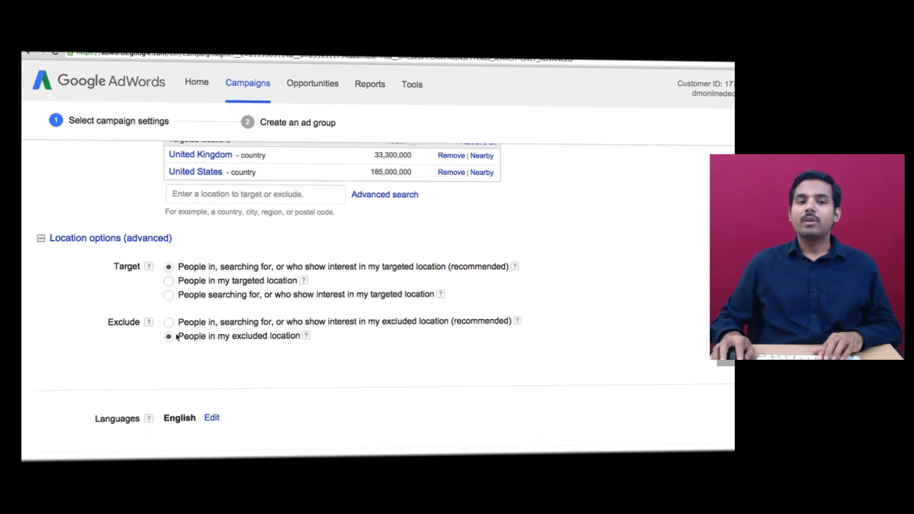
click(168, 322)
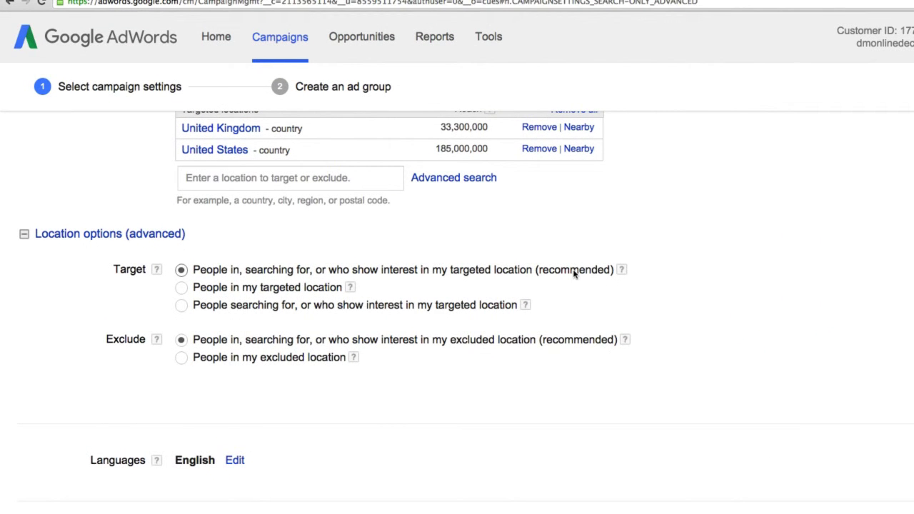
- Open the full ad language list and untick Russian, keeping English as the only language
scroll(574, 274, down, 5)
click(235, 225)
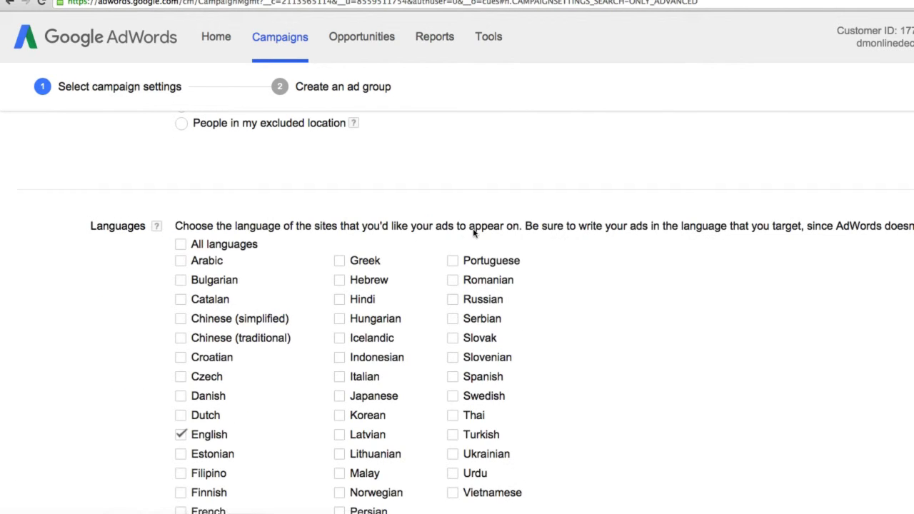
scroll(474, 232, down, 3)
scroll(474, 233, up, 1)
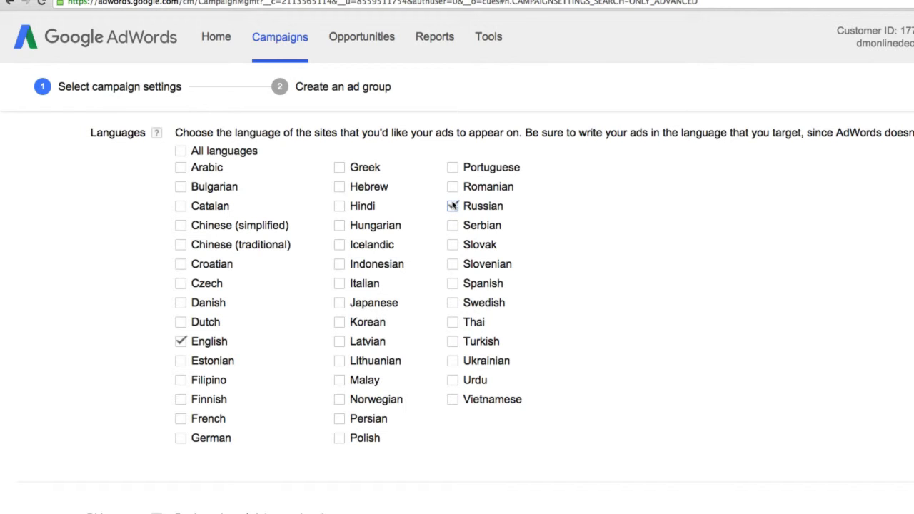
click(451, 207)
- Choose 'I'll manually set my bids for clicks' with a $19.88 default bid
scroll(284, 348, down, 1)
scroll(285, 348, down, 4)
scroll(284, 348, down, 1)
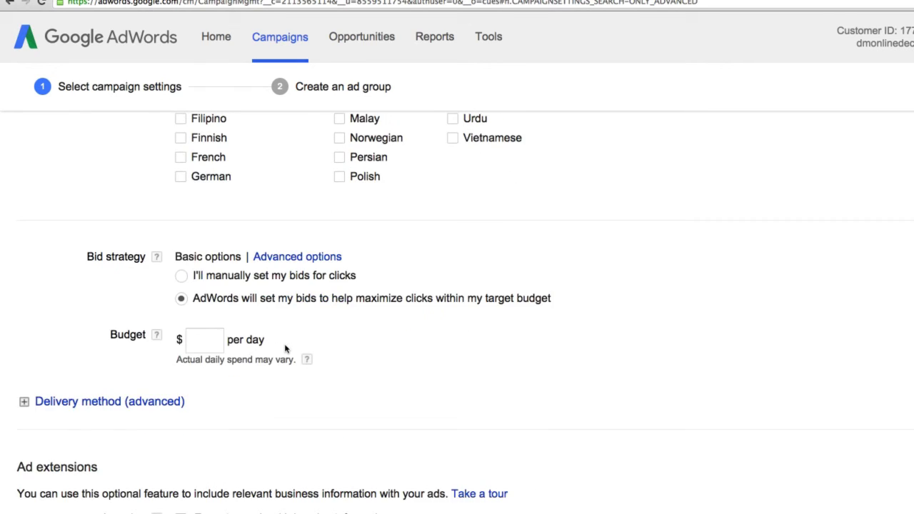
scroll(285, 348, down, 1)
scroll(285, 348, down, 1)
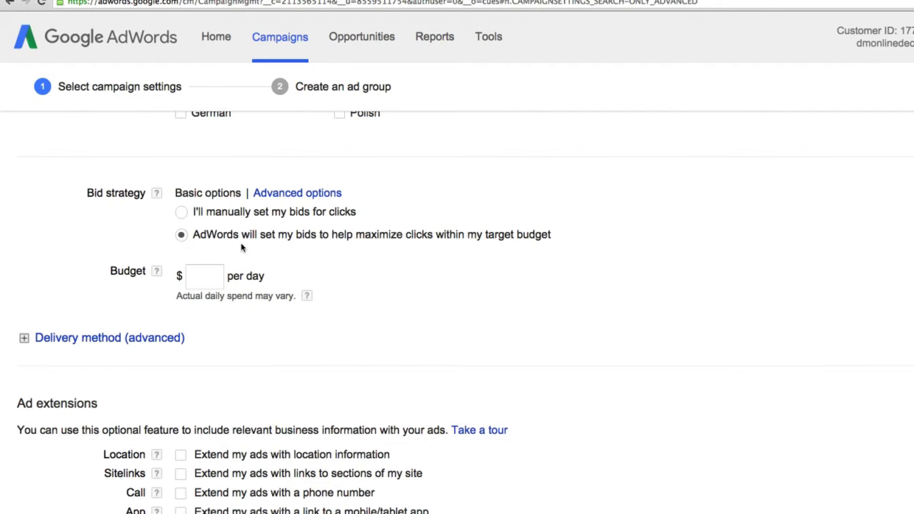
click(181, 212)
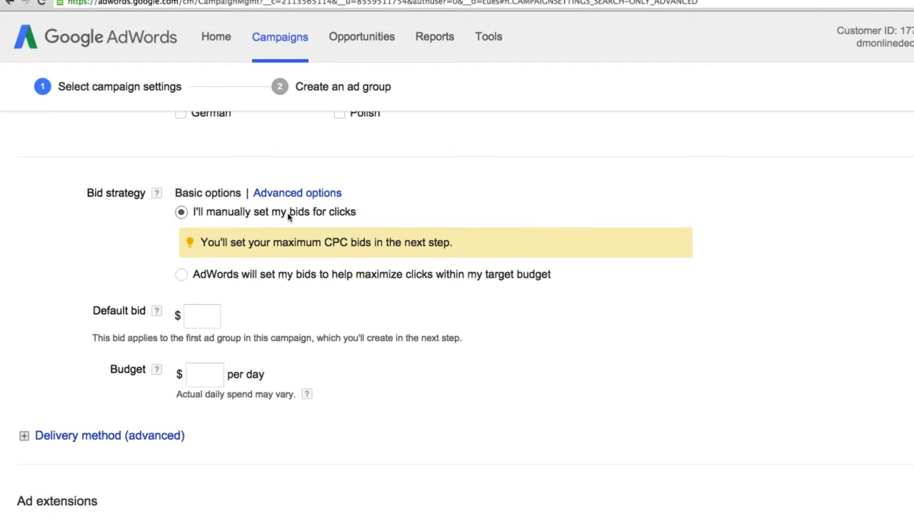
click(204, 316)
text(19.88)
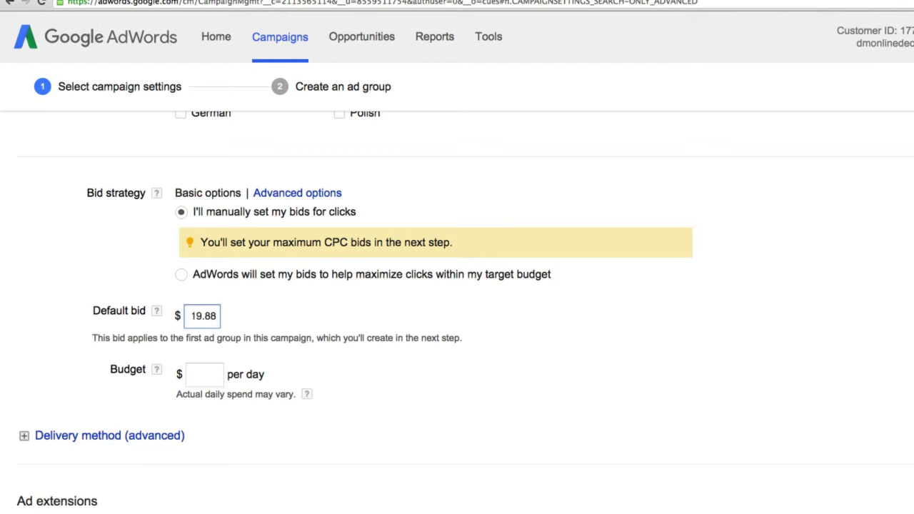
click(203, 375)
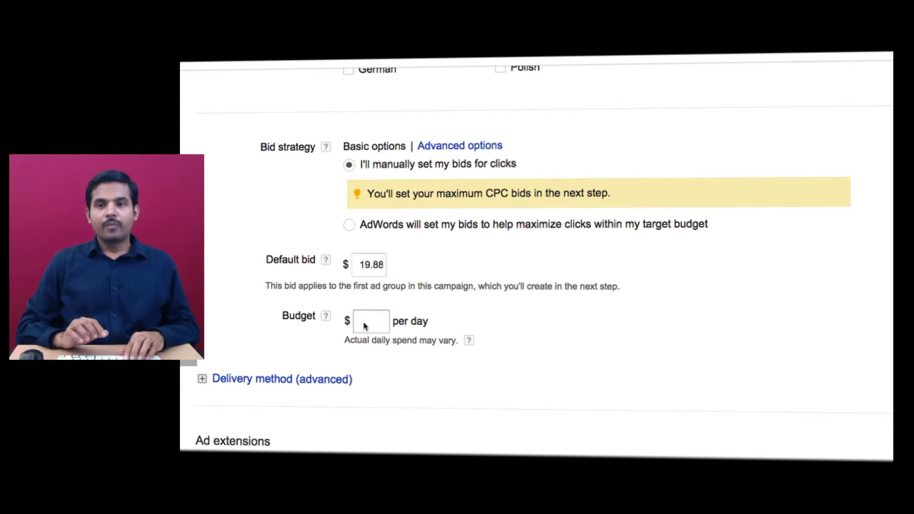
- Compute 1200 ÷ 30.4 ≈ 39.47 in Calculator for the daily budget
key(super+Tab)
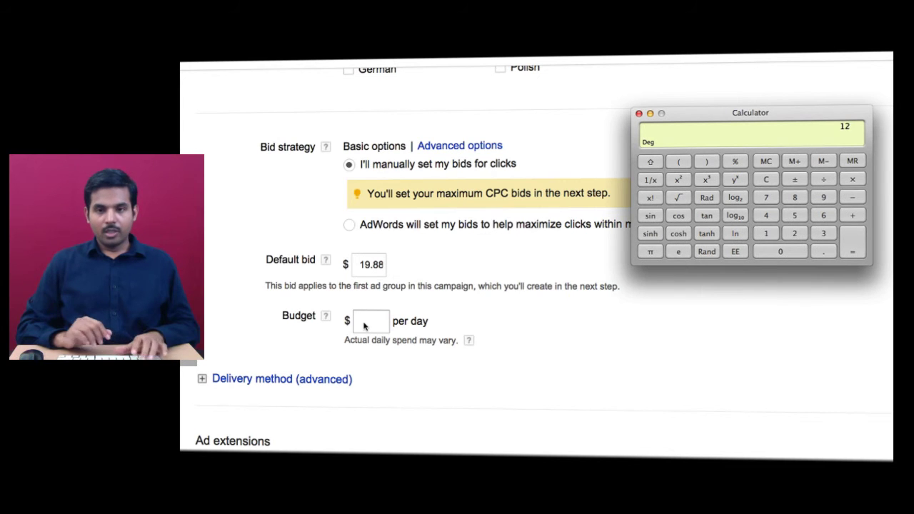
text(1200)
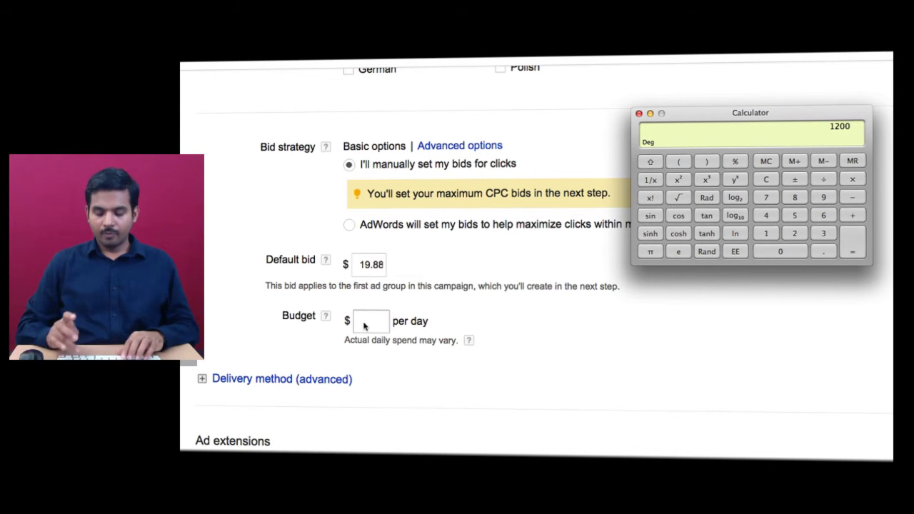
text(30)
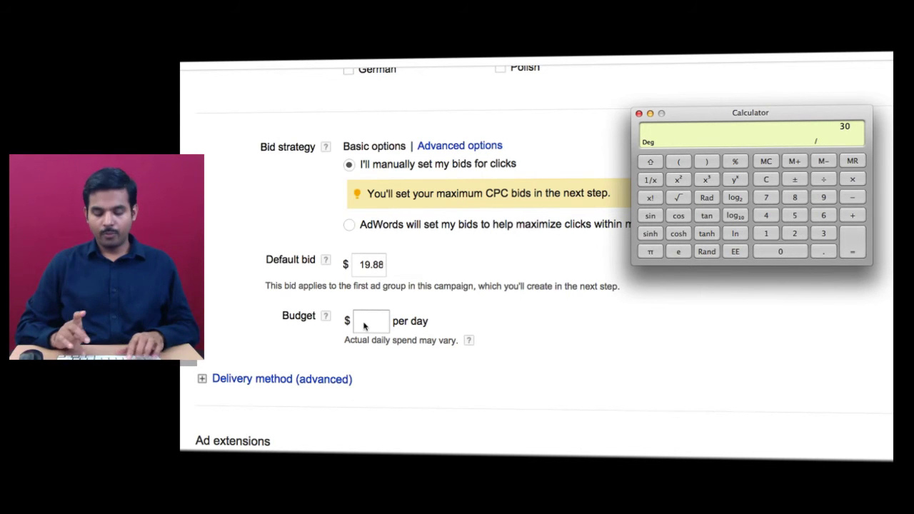
text(.4)
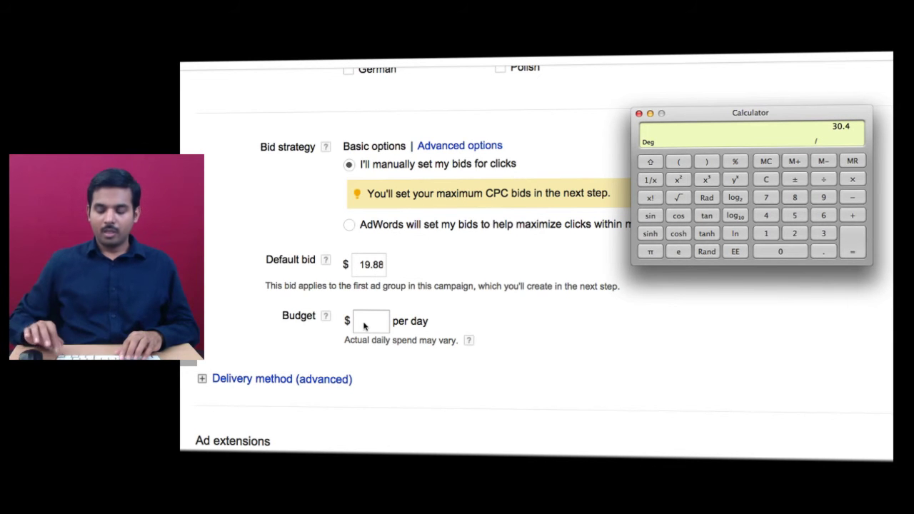
key(Return)
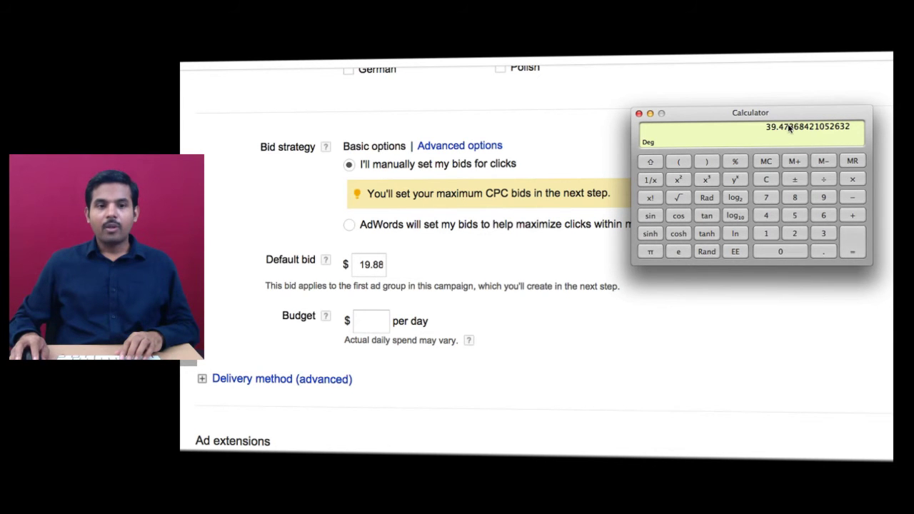
click(360, 325)
text(39.4)
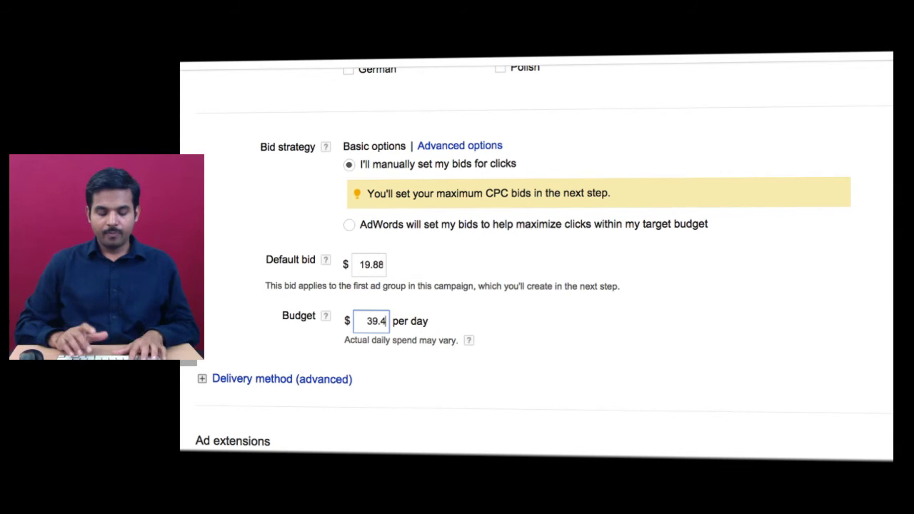
- Complete the daily budget entry so it reads $39.47 per day
text(7)
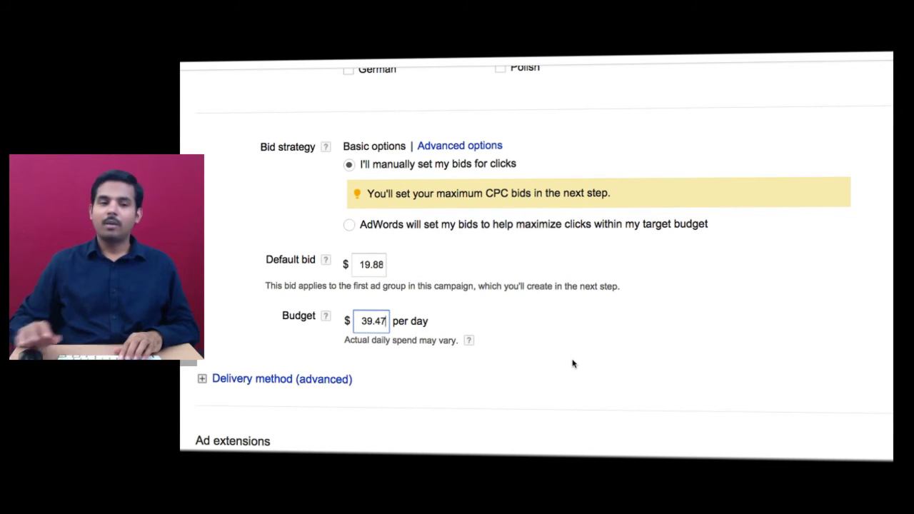
double_click(381, 322)
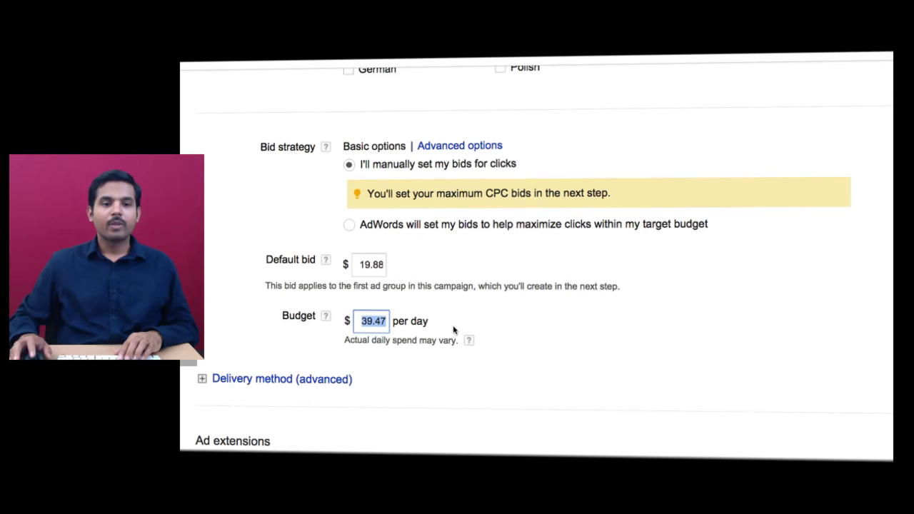
scroll(453, 330, down, 3)
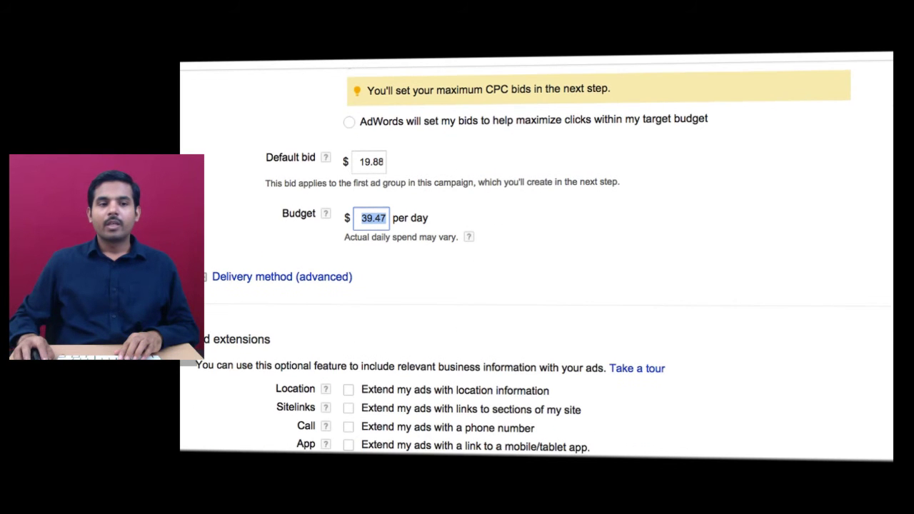
- Expand Delivery method (advanced), keeping Standard delivery selected
click(282, 277)
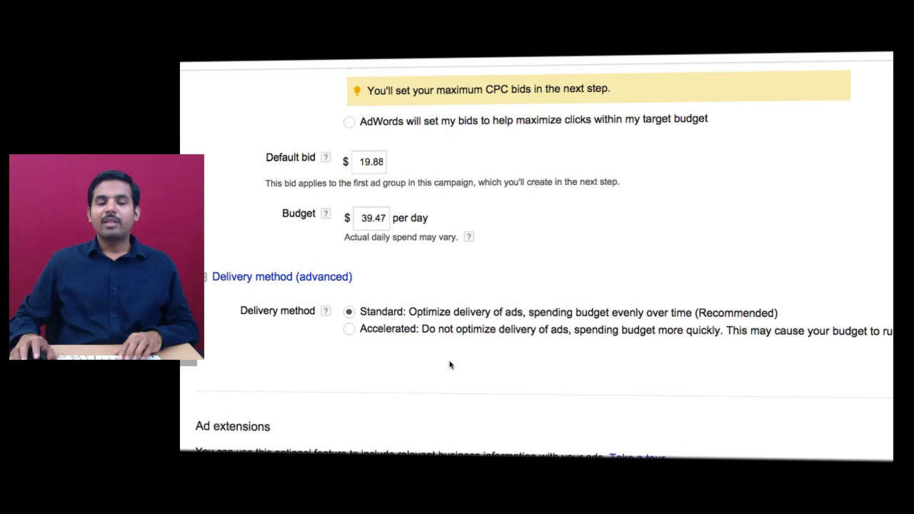
scroll(450, 365, down, 3)
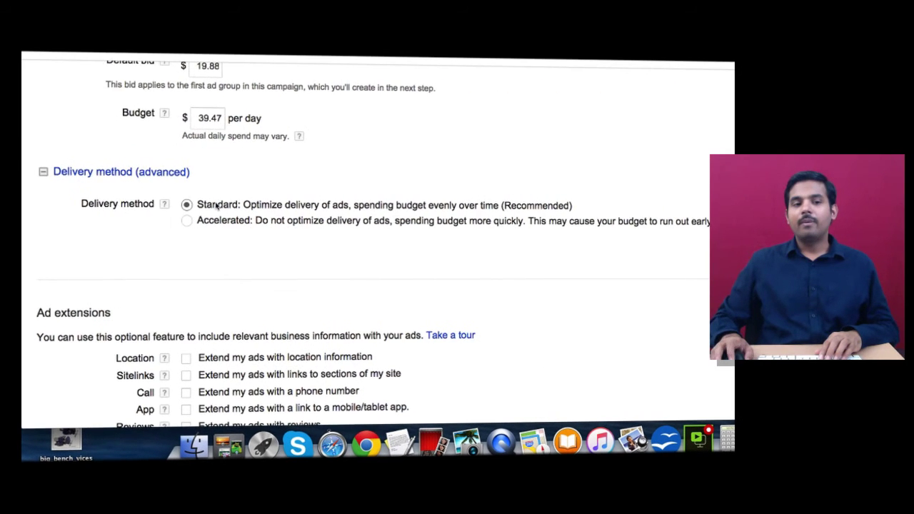
- Save the campaign settings with 'Save and continue' at the bottom of the page
scroll(131, 240, down, 2)
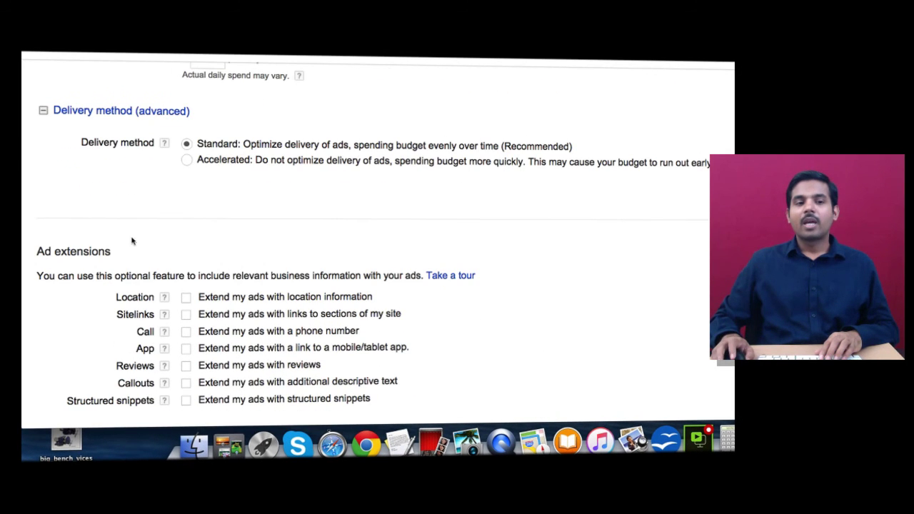
scroll(83, 248, down, 2)
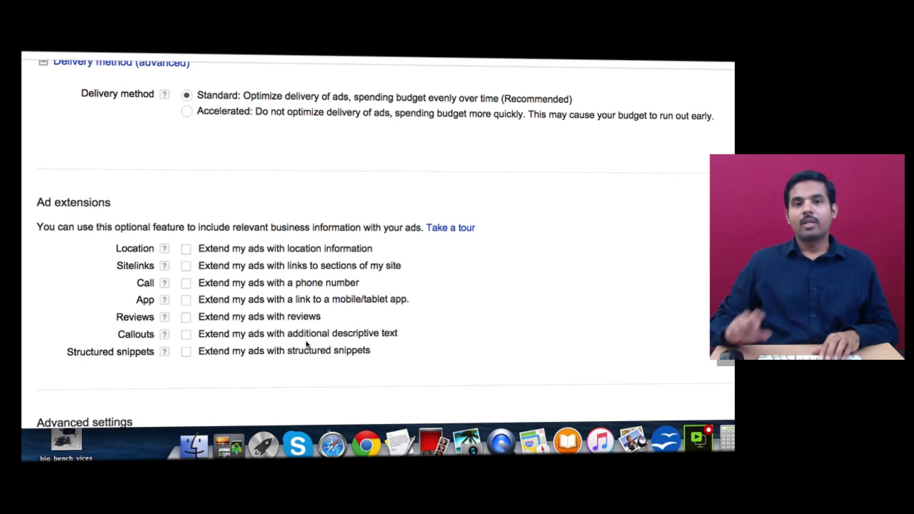
scroll(304, 344, down, 1)
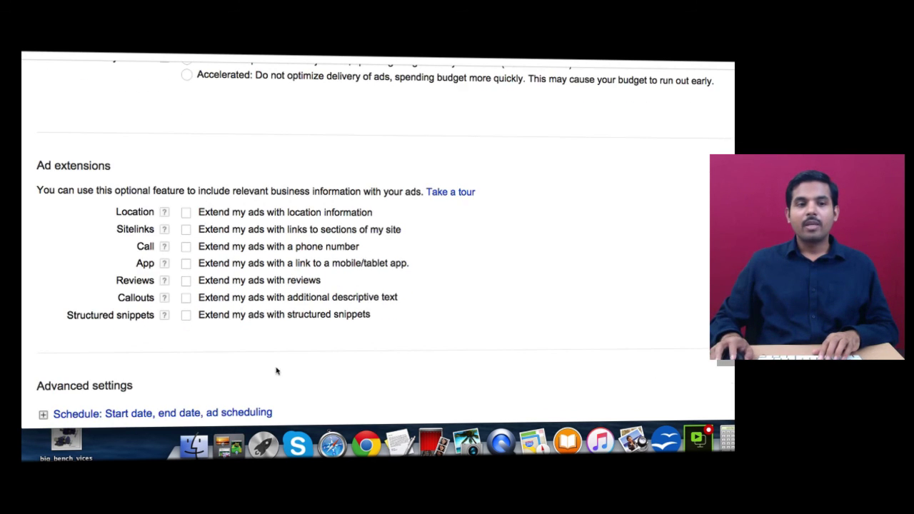
scroll(240, 303, down, 1)
scroll(200, 311, down, 4)
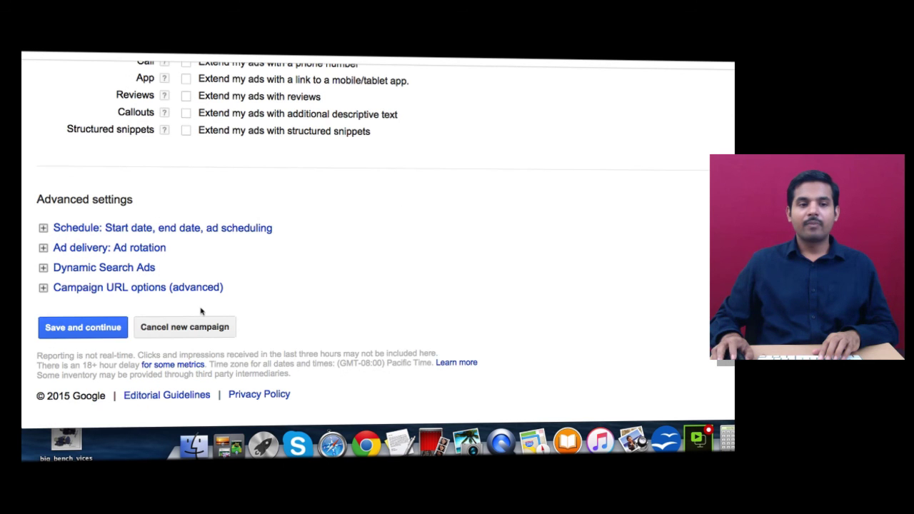
click(92, 329)
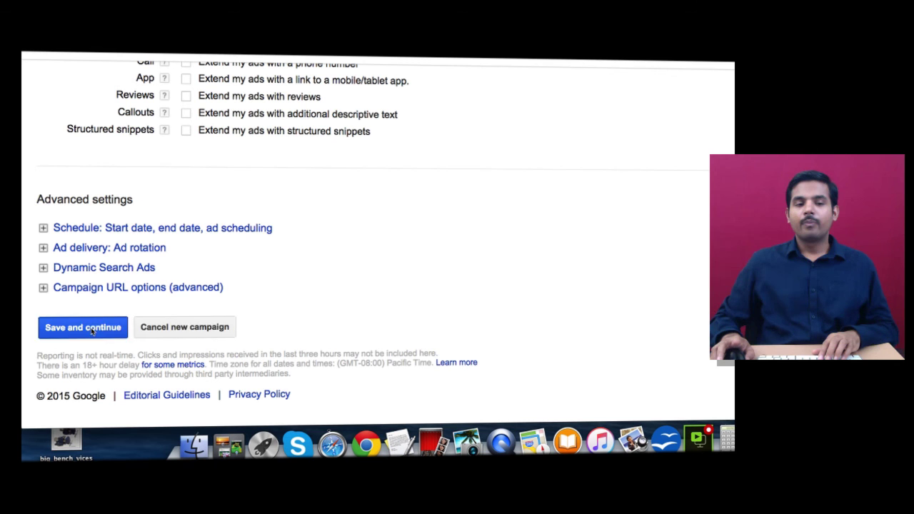